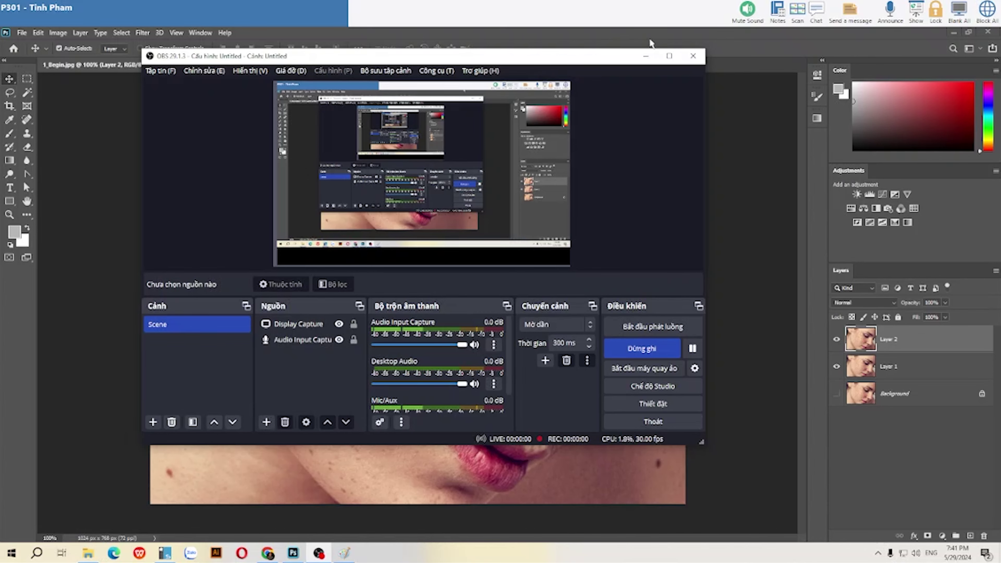
# Reselect Layer 2 after Layer 1, then browse Filter > Noise toward Median
pyautogui.click(904, 366)
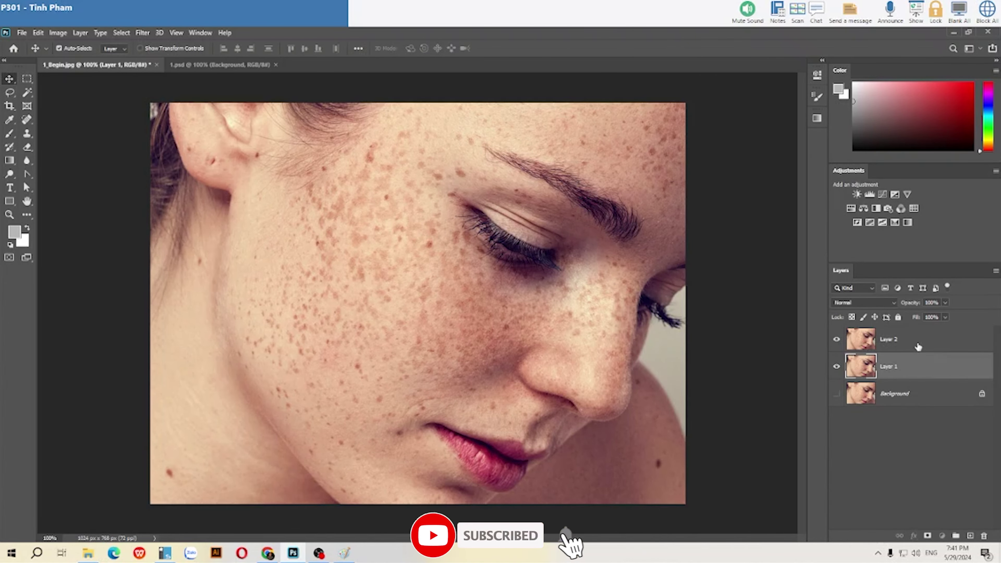
pyautogui.click(916, 341)
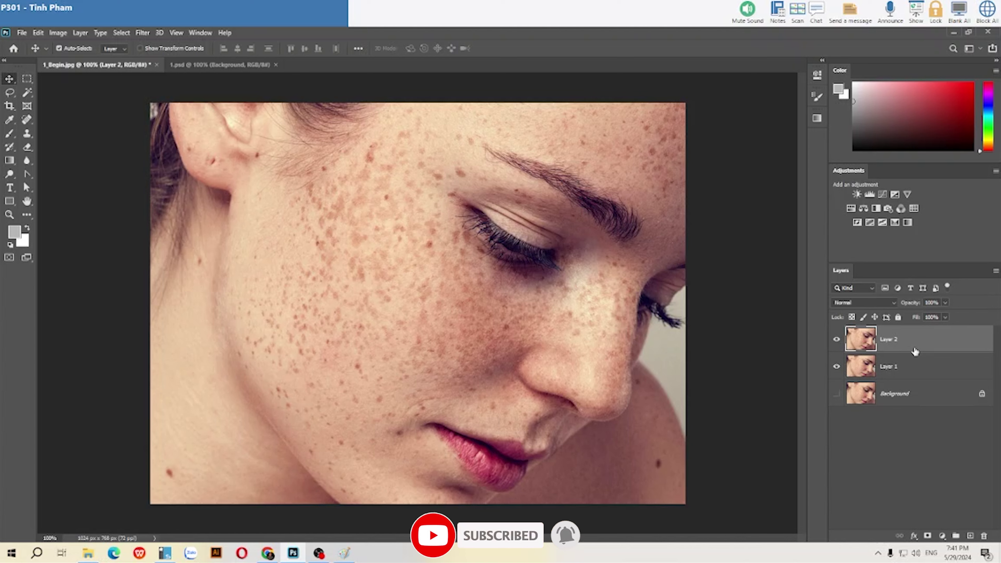
pyautogui.click(142, 33)
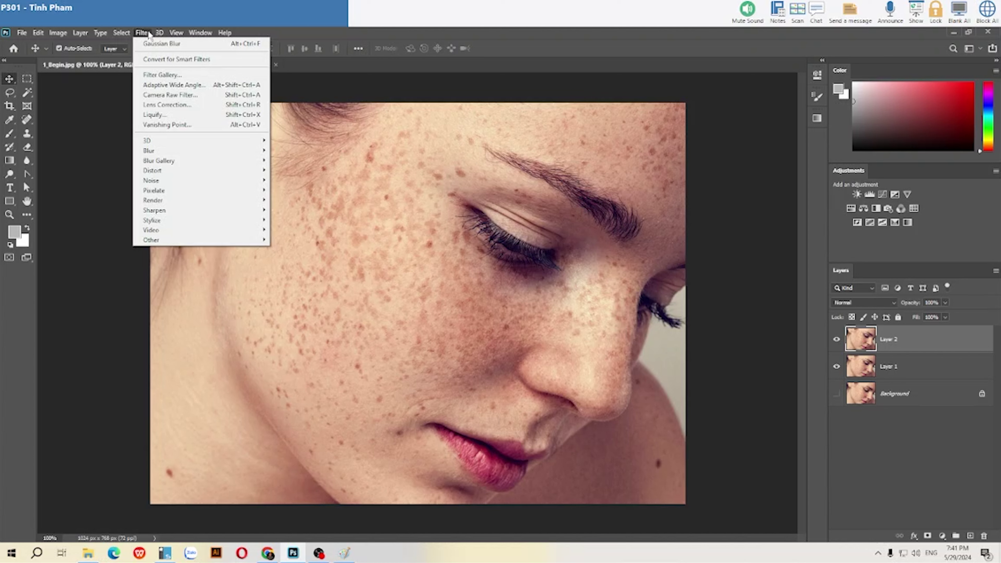
pyautogui.moveTo(151, 180)
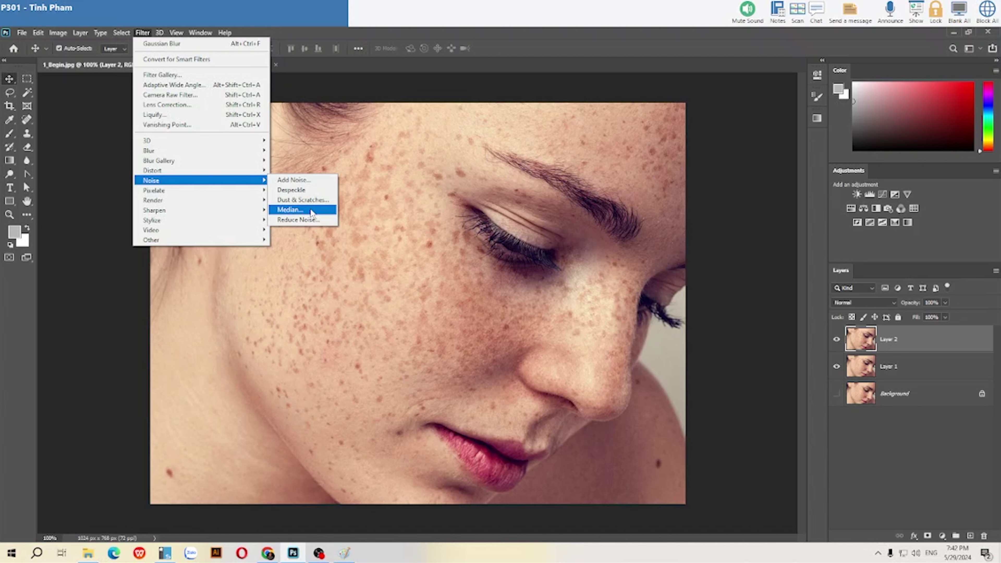
# Apply a Median filter with radius 30 px to Layer 2 and add a layer mask
pyautogui.click(290, 209)
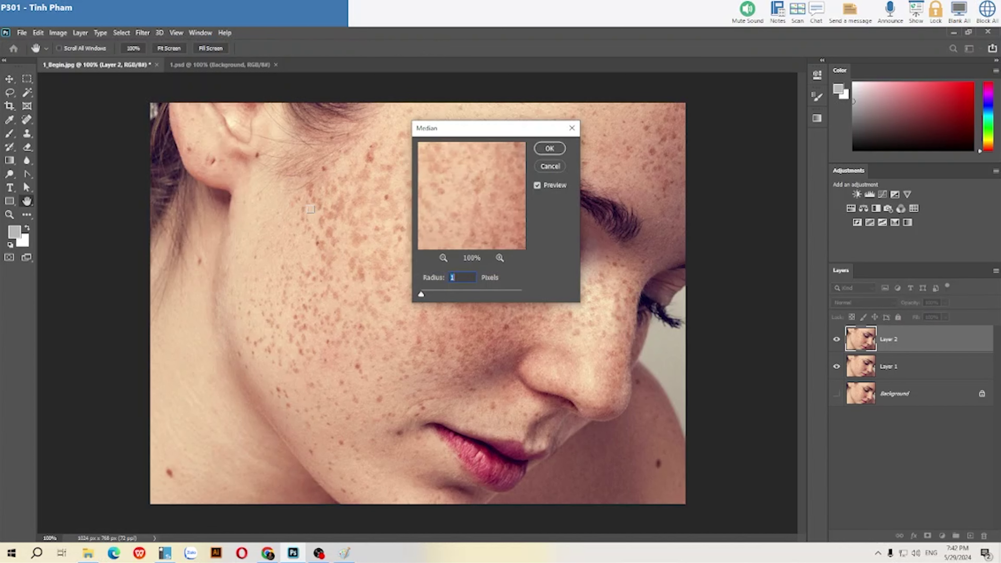
pyautogui.moveTo(480, 130); pyautogui.dragTo(645, 148)
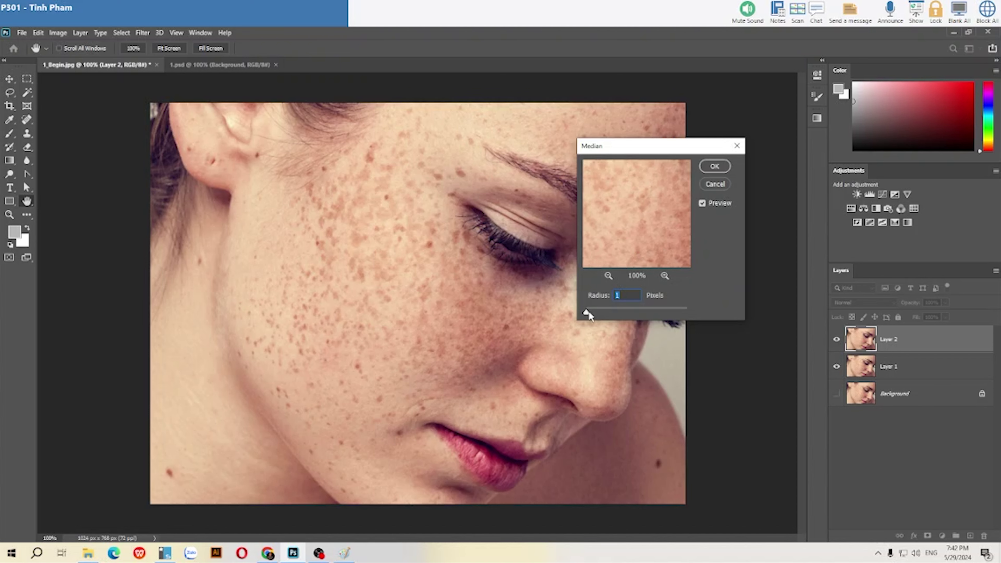
pyautogui.moveTo(589, 313); pyautogui.dragTo(600, 313)
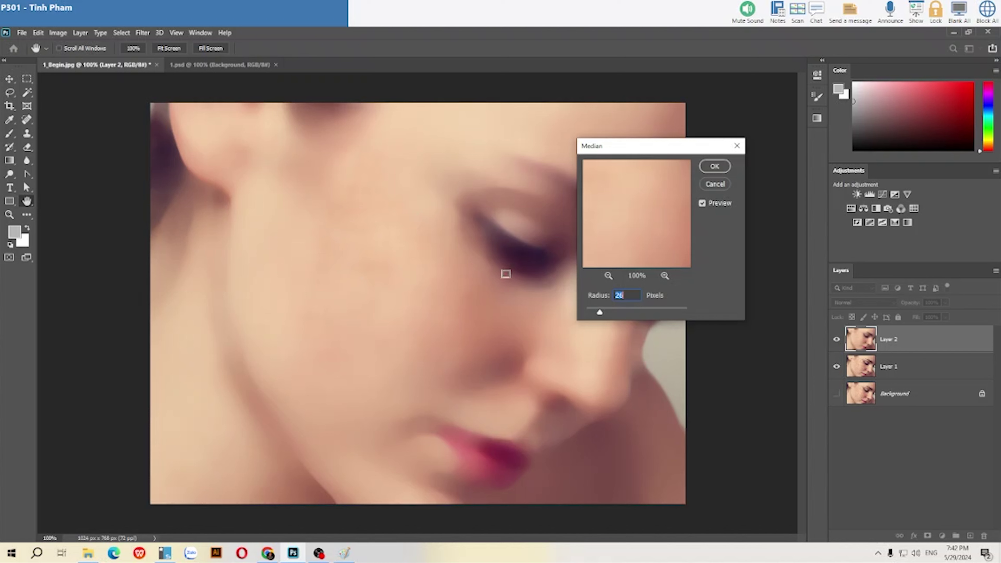
pyautogui.moveTo(599, 312); pyautogui.dragTo(594, 314)
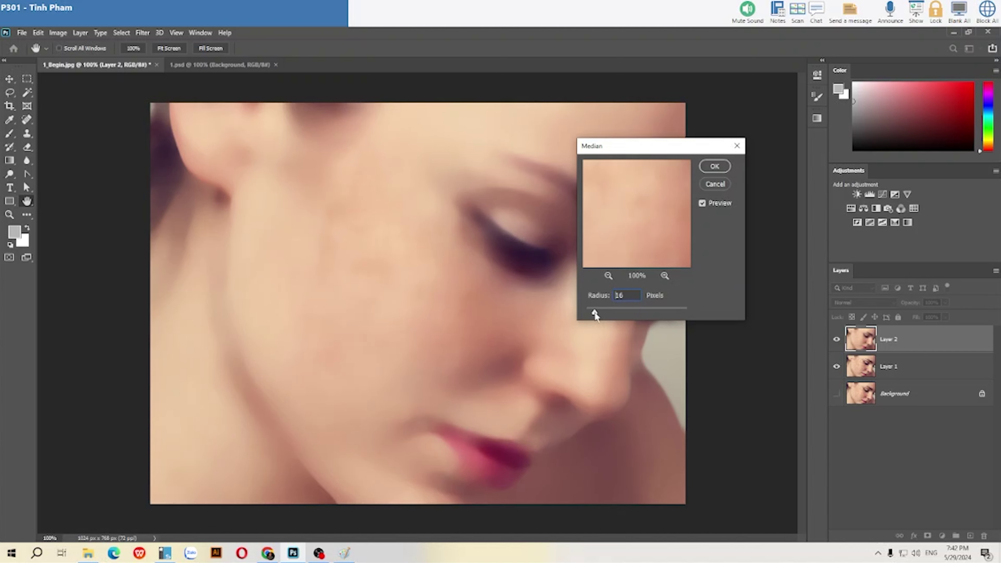
pyautogui.moveTo(328, 225)
pyautogui.mouseDown()
pyautogui.moveTo(324, 251)
pyautogui.moveTo(393, 240)
pyautogui.moveTo(350, 280)
pyautogui.mouseUp()
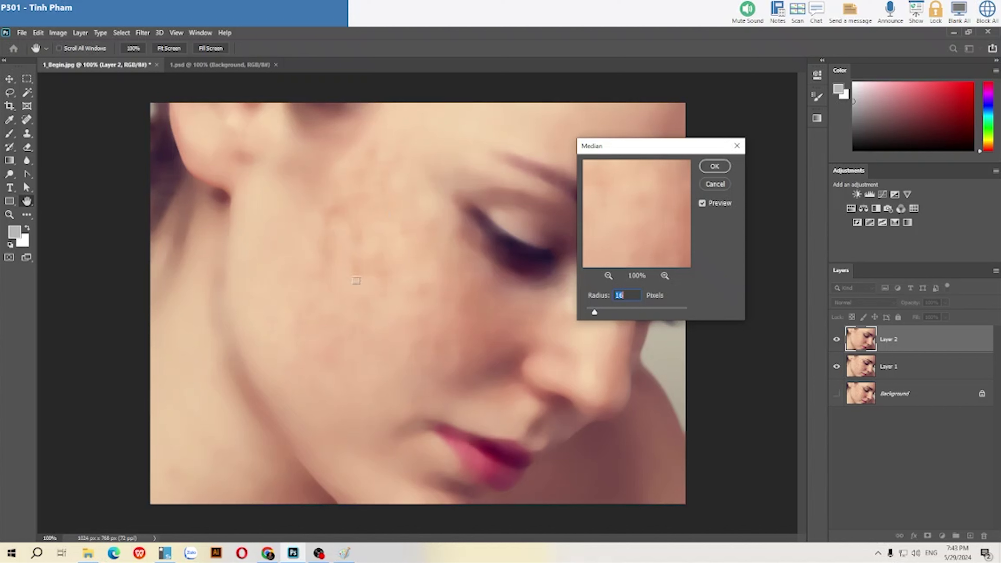
pyautogui.moveTo(594, 314); pyautogui.dragTo(600, 315)
pyautogui.moveTo(600, 314); pyautogui.dragTo(602, 312)
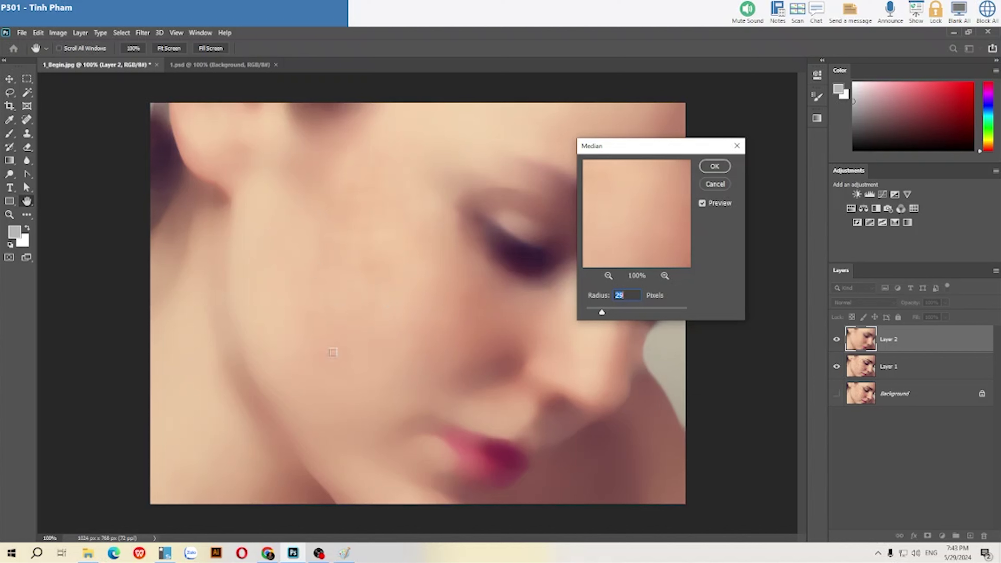
pyautogui.write('30')
pyautogui.moveTo(689, 149)
pyautogui.mouseDown()
pyautogui.moveTo(741, 166)
pyautogui.moveTo(659, 138)
pyautogui.mouseUp()
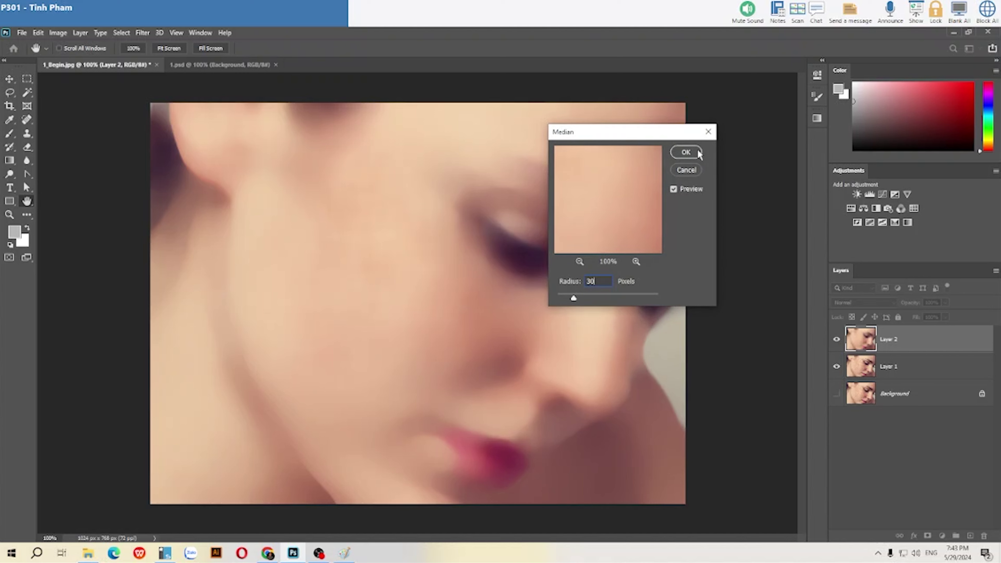
pyautogui.click(697, 153)
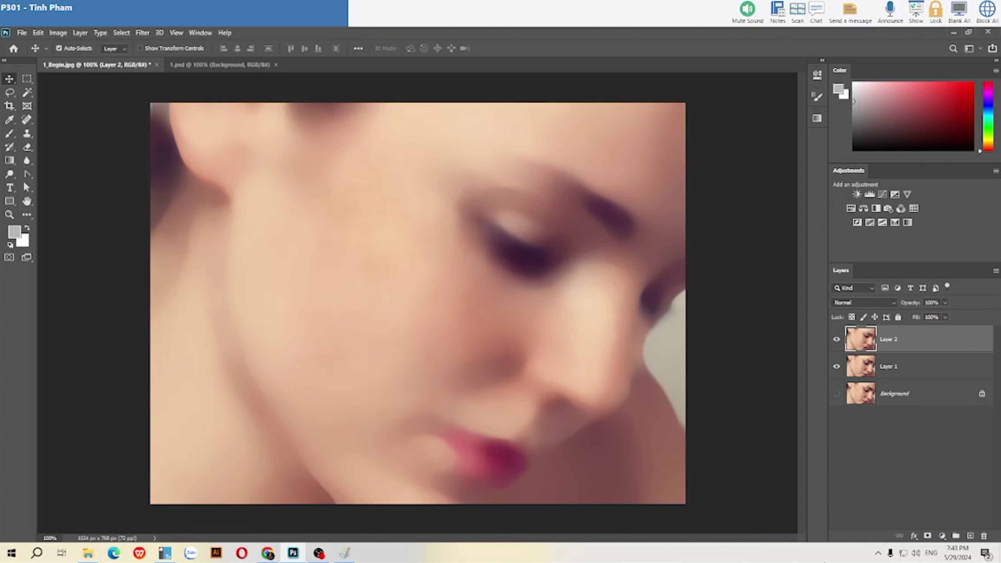
pyautogui.click(926, 535)
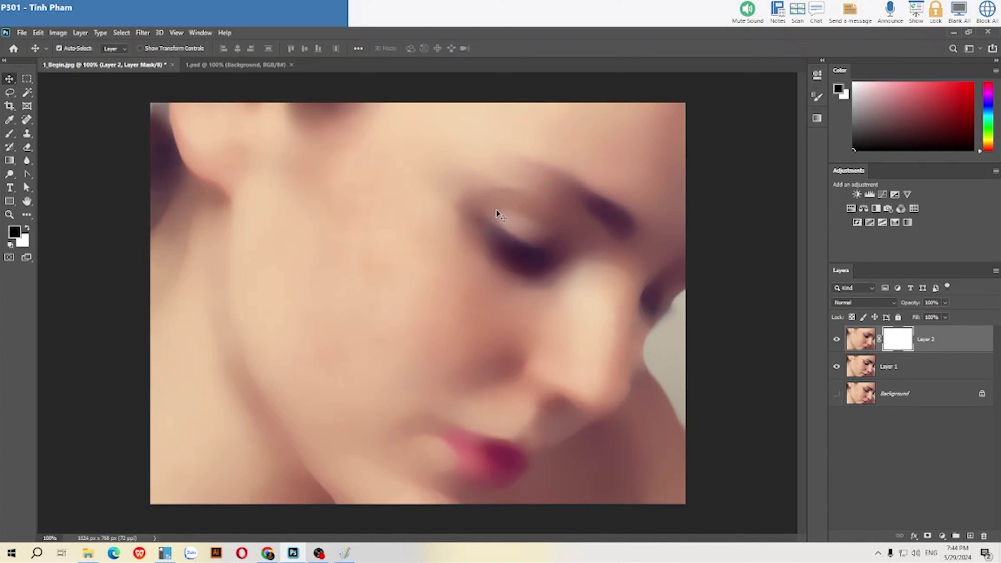
# Invert Layer 2's mask to black with Ctrl+I, hiding the blurred layer
pyautogui.hotkey('ctrl', 'i')
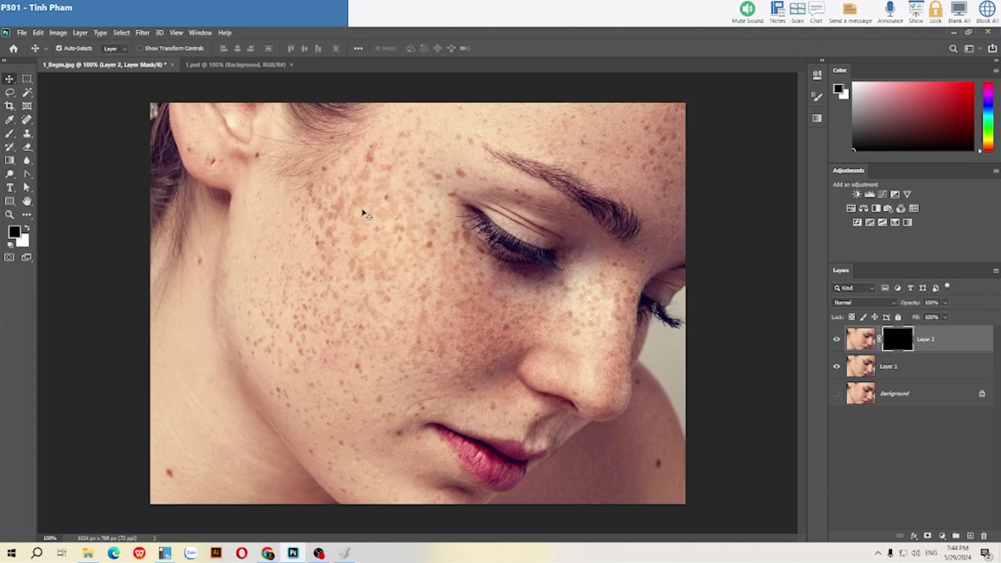
# Set up a soft Brush at 130 px, 0% hardness, with white as foreground colour
pyautogui.click(9, 134)
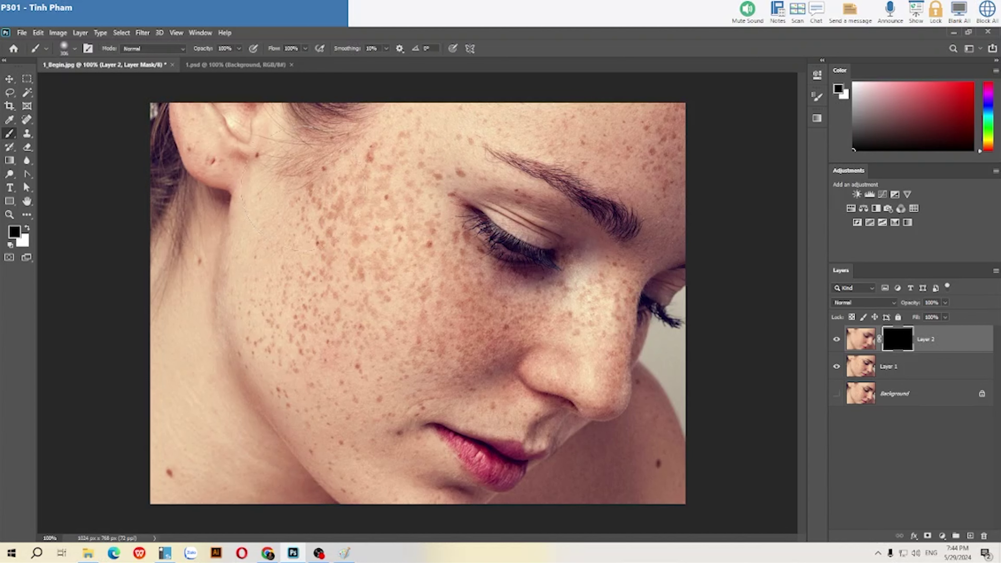
pyautogui.click(74, 48)
pyautogui.click(105, 83)
pyautogui.moveTo(106, 82); pyautogui.dragTo(95, 82)
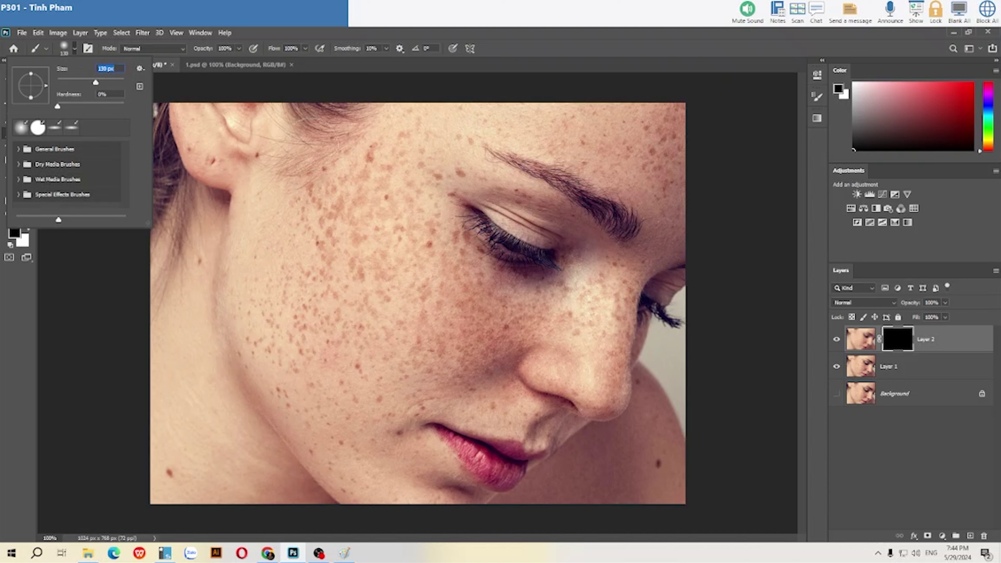
pyautogui.click(497, 59)
pyautogui.click(27, 232)
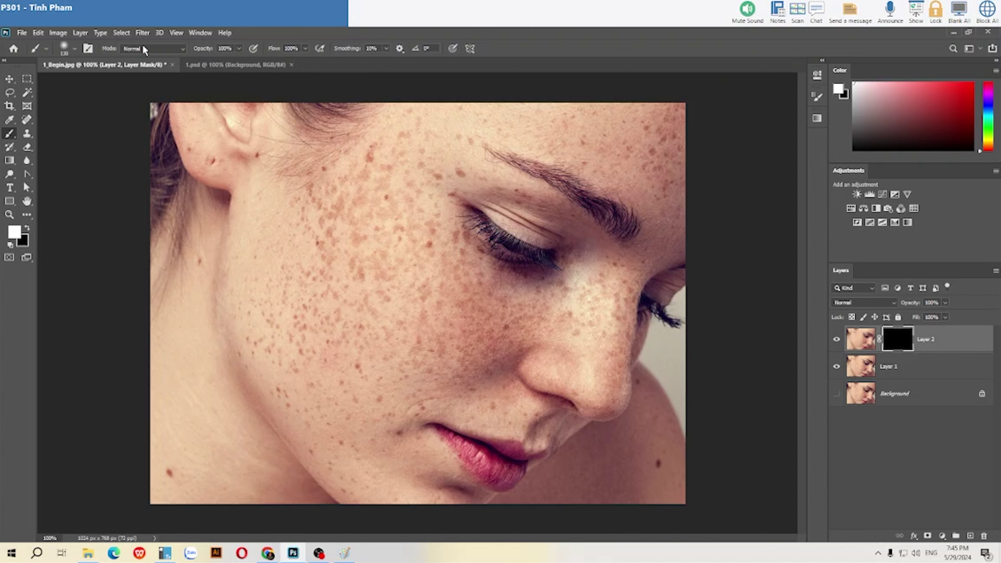
pyautogui.click(72, 51)
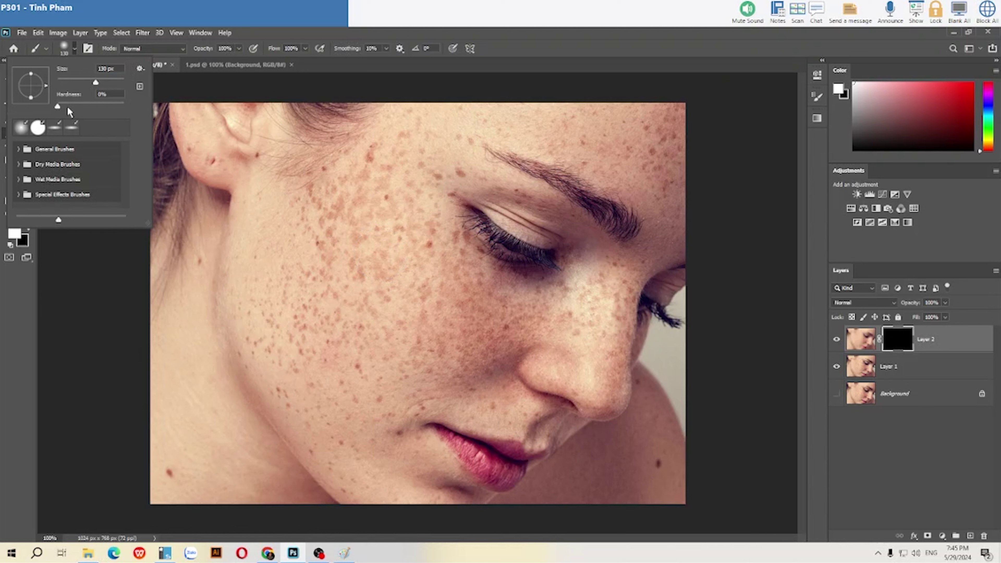
pyautogui.click(309, 42)
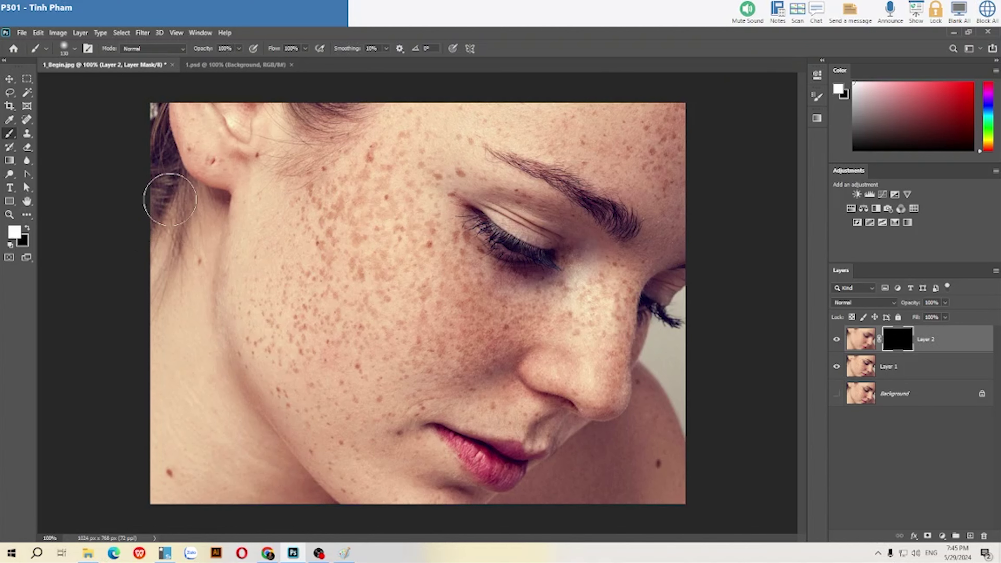
# Paint smoothed skin onto the mask over the upper and lower cheek, temple and below the eye
pyautogui.moveTo(371, 158)
pyautogui.mouseDown()
pyautogui.moveTo(346, 199)
pyautogui.moveTo(385, 178)
pyautogui.mouseUp()
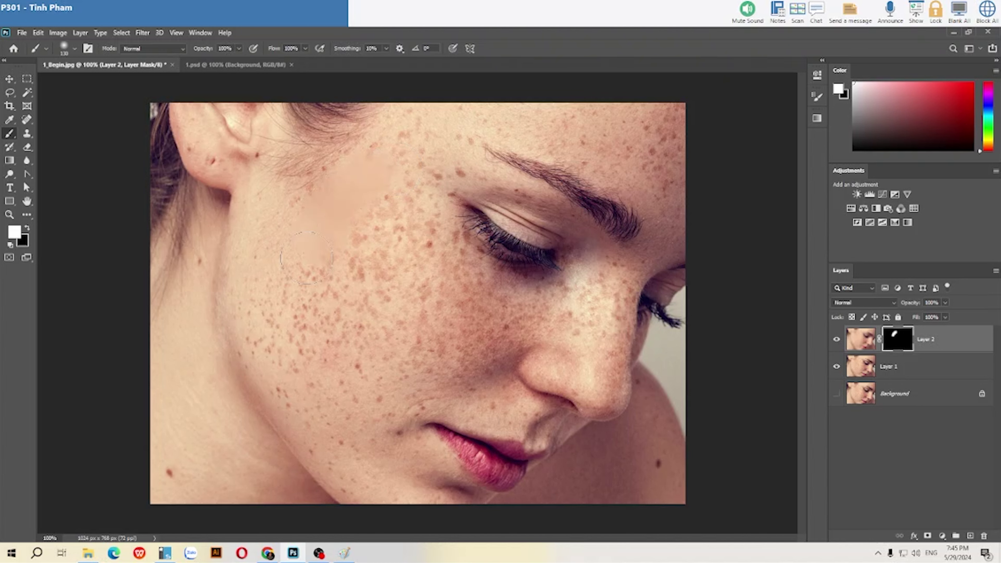
pyautogui.moveTo(271, 323); pyautogui.dragTo(308, 269)
pyautogui.moveTo(396, 141); pyautogui.dragTo(362, 192)
pyautogui.moveTo(415, 175); pyautogui.dragTo(458, 189)
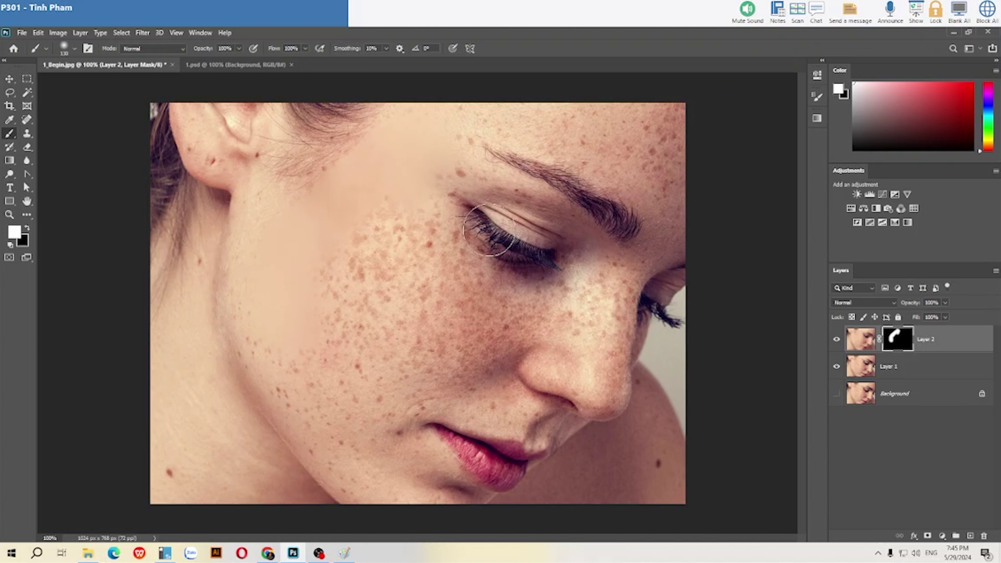
pyautogui.moveTo(326, 241); pyautogui.dragTo(334, 262)
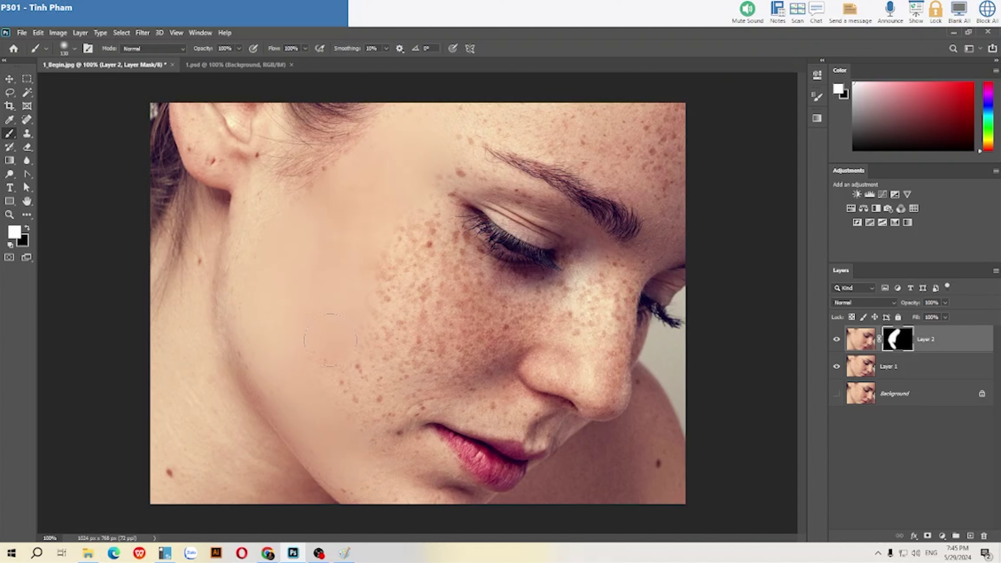
# Paint smoothing beside the nose, under the eye, from chin to nose and along the jaw edge
pyautogui.moveTo(380, 378); pyautogui.dragTo(427, 271)
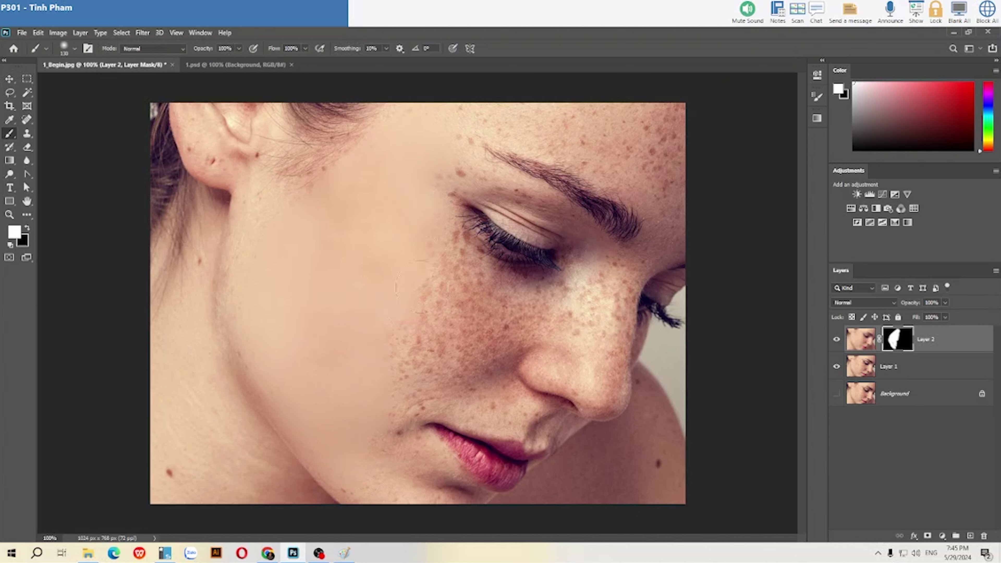
pyautogui.moveTo(405, 382)
pyautogui.mouseDown()
pyautogui.moveTo(496, 313)
pyautogui.moveTo(443, 260)
pyautogui.moveTo(699, 160)
pyautogui.mouseUp()
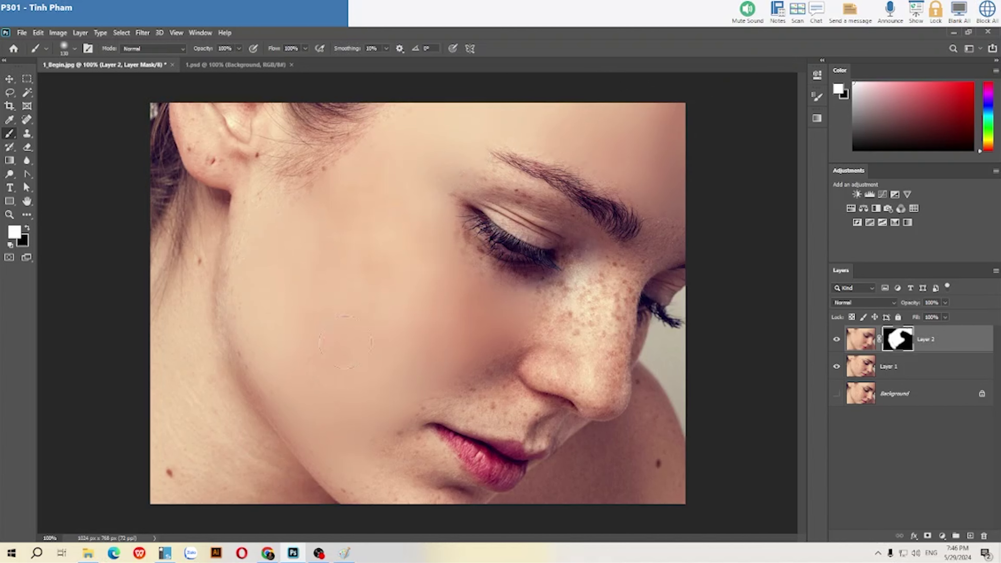
pyautogui.moveTo(481, 245)
pyautogui.mouseDown()
pyautogui.moveTo(452, 380)
pyautogui.moveTo(381, 438)
pyautogui.moveTo(380, 477)
pyautogui.mouseUp()
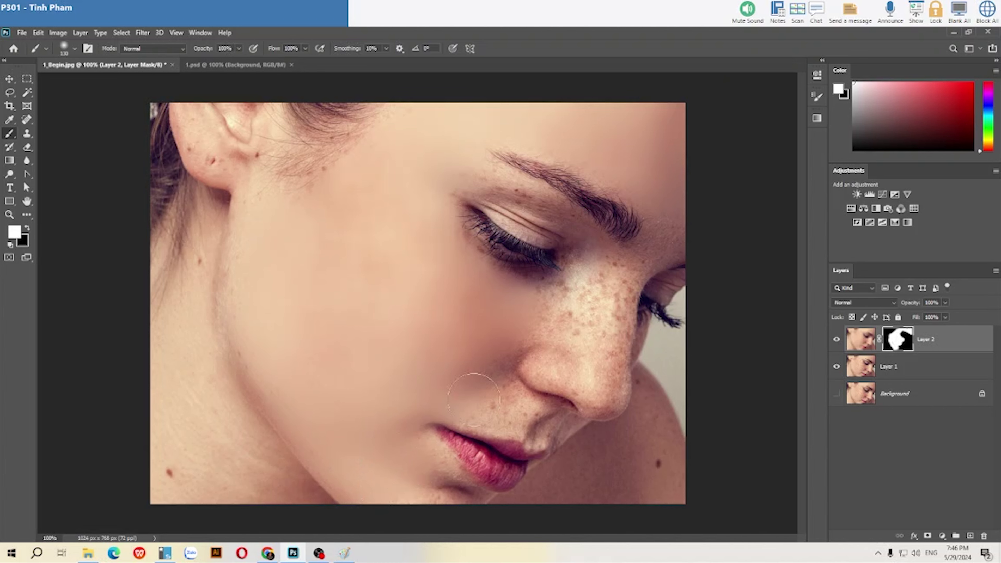
pyautogui.moveTo(511, 342)
pyautogui.mouseDown()
pyautogui.moveTo(536, 323)
pyautogui.moveTo(469, 342)
pyautogui.moveTo(491, 367)
pyautogui.mouseUp()
pyautogui.moveTo(262, 232); pyautogui.dragTo(260, 211)
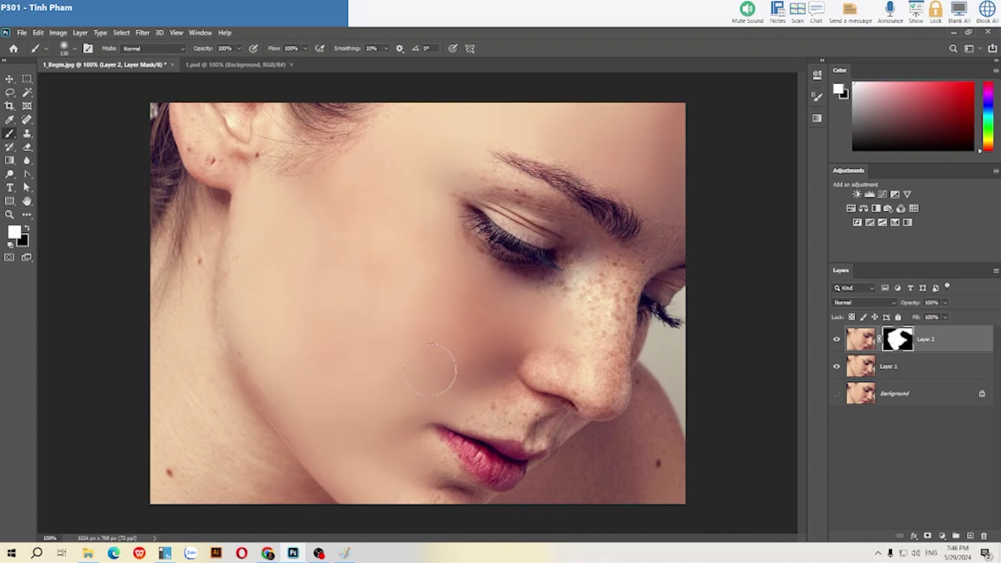
pyautogui.click(74, 48)
# At 66 px, paint out the nose bridge and tip freckles, the earlobe blemish and shoulder mole
pyautogui.moveTo(84, 84); pyautogui.dragTo(79, 83)
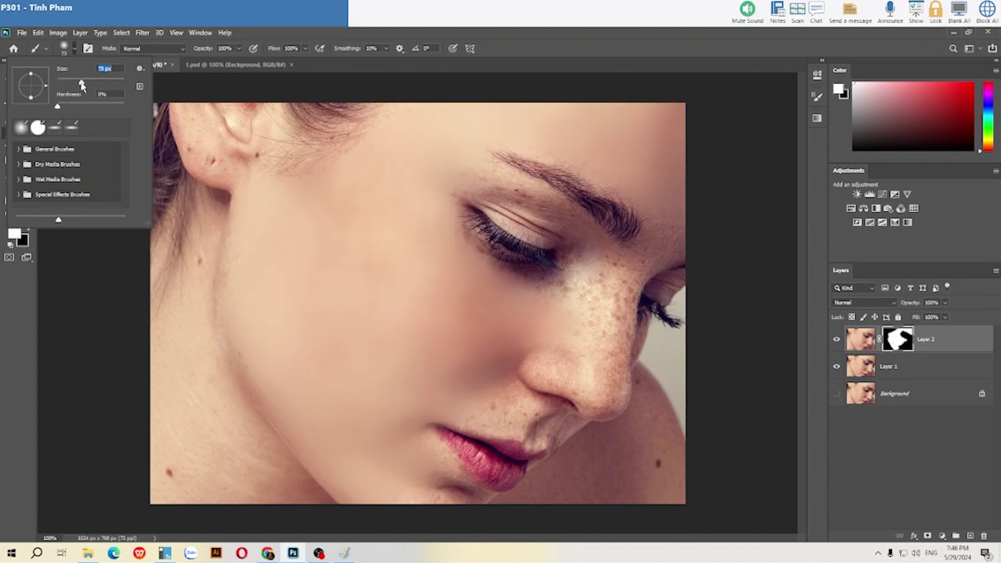
pyautogui.press('Return')
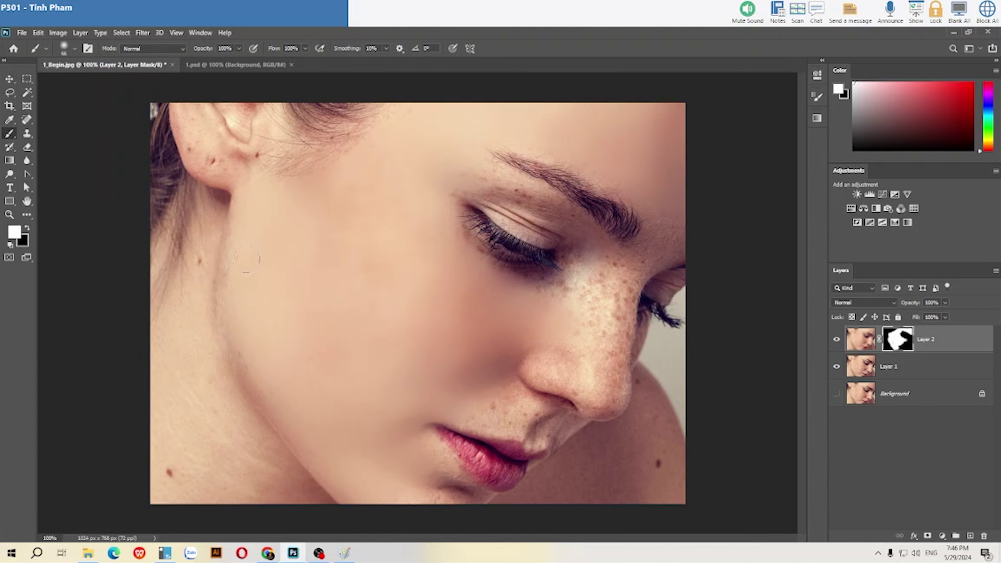
pyautogui.moveTo(552, 286)
pyautogui.mouseDown()
pyautogui.moveTo(639, 248)
pyautogui.moveTo(595, 315)
pyautogui.moveTo(634, 287)
pyautogui.moveTo(615, 402)
pyautogui.moveTo(610, 322)
pyautogui.mouseUp()
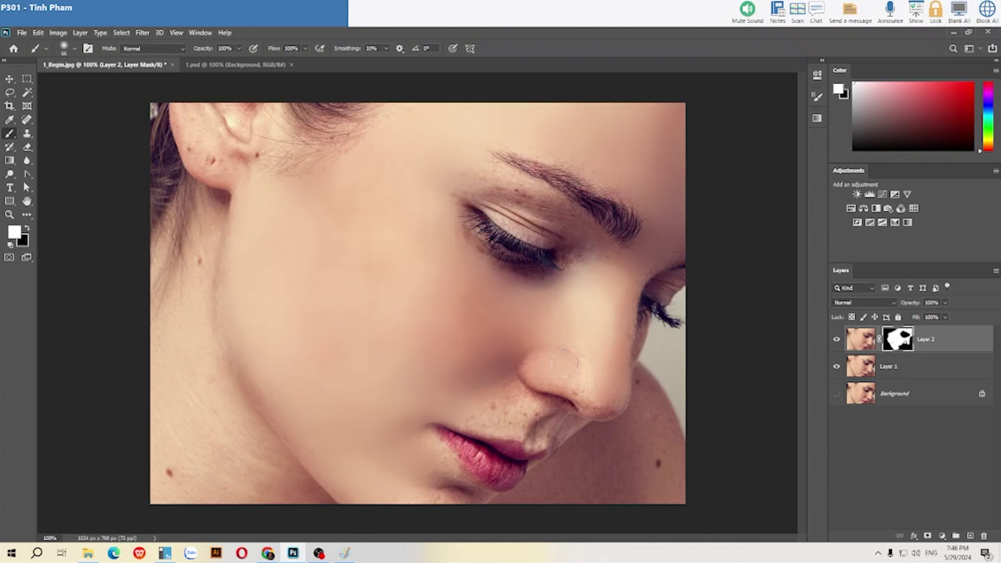
pyautogui.moveTo(594, 385)
pyautogui.mouseDown()
pyautogui.moveTo(603, 409)
pyautogui.moveTo(615, 412)
pyautogui.moveTo(611, 390)
pyautogui.mouseUp()
pyautogui.click(186, 150)
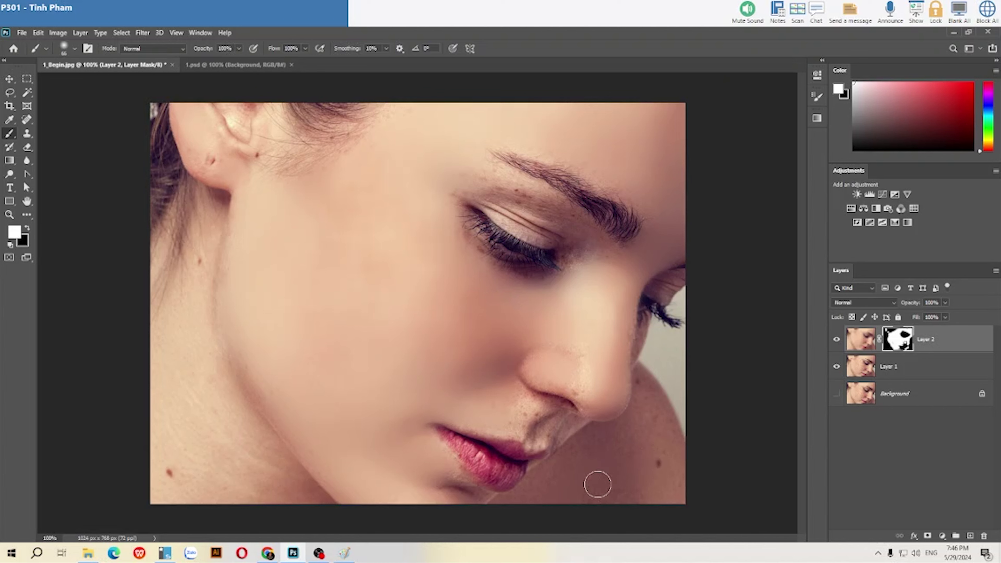
pyautogui.click(656, 465)
# Lower the brush opacity to 30% in the options bar
pyautogui.click(238, 49)
pyautogui.moveTo(239, 61); pyautogui.dragTo(216, 61)
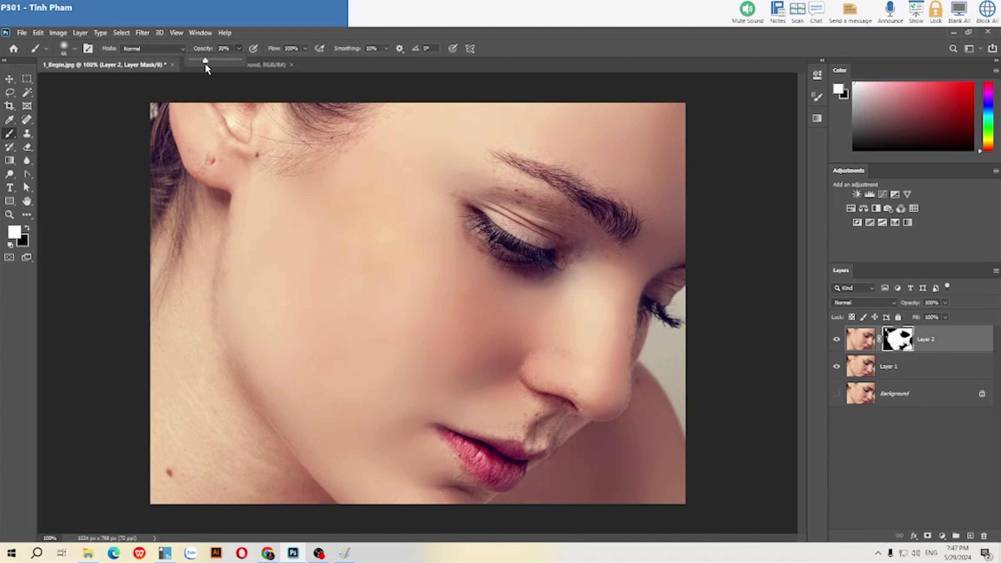
pyautogui.click(518, 46)
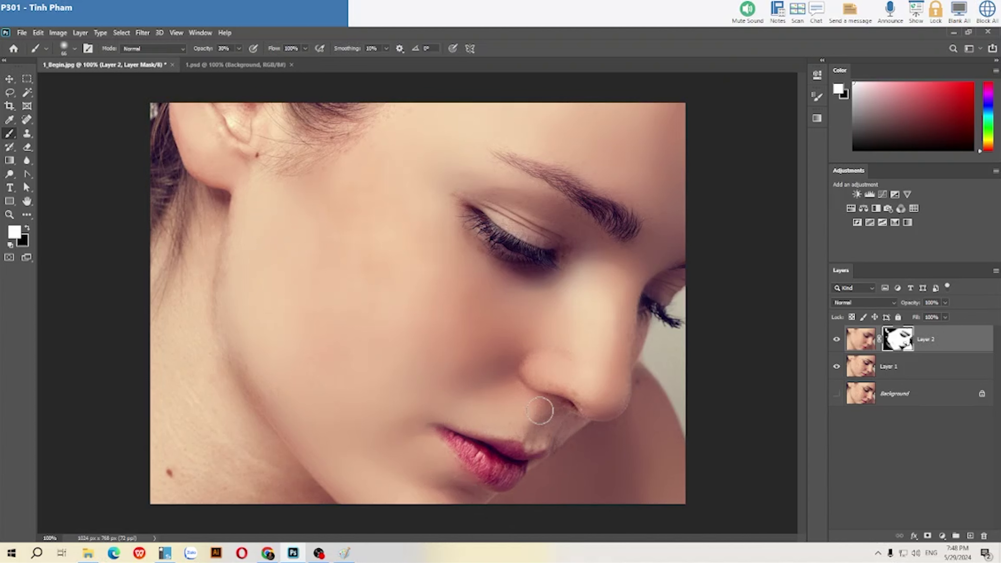
# With the 30% brush, blend the nostril crease and fade the red mole and the mole near the ear
pyautogui.moveTo(575, 388); pyautogui.dragTo(589, 406)
pyautogui.moveTo(167, 471); pyautogui.dragTo(174, 479)
pyautogui.moveTo(256, 158); pyautogui.dragTo(262, 157)
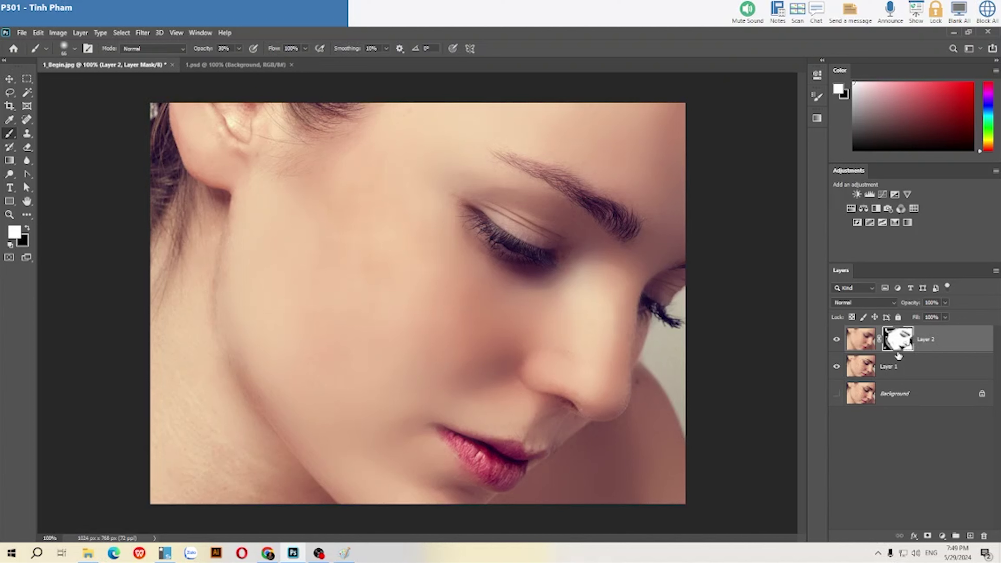
# Target Layer 2's image thumbnail instead of its mask and open the Filter menu's noise list
pyautogui.click(866, 346)
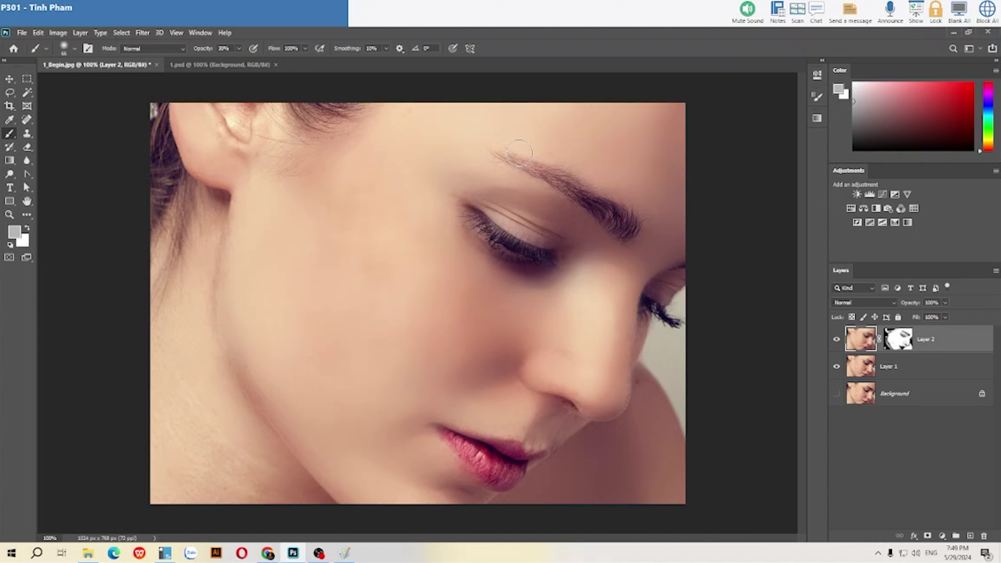
pyautogui.click(140, 34)
pyautogui.moveTo(199, 180)
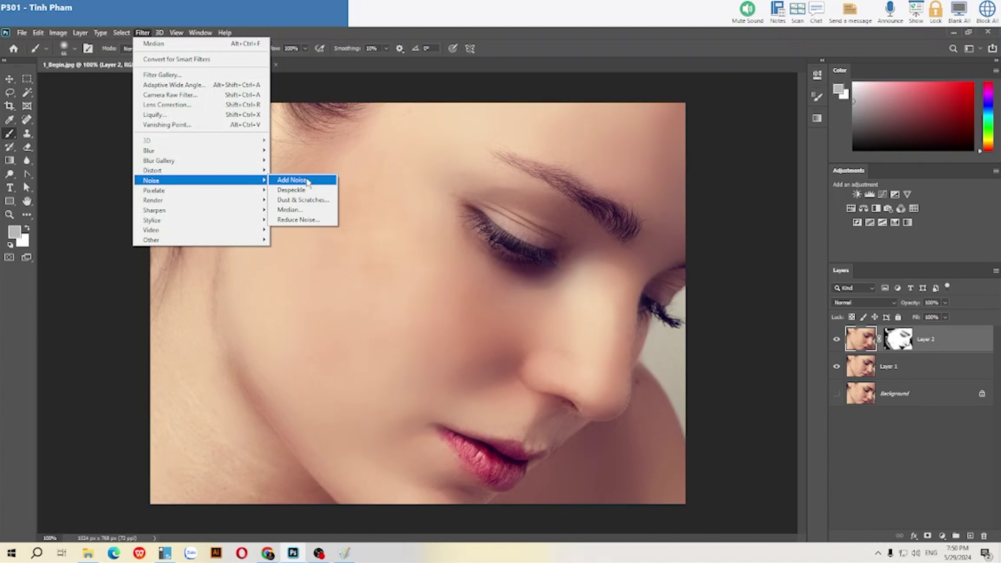
# Apply Add Noise to Layer 2 at 3.44% with Uniform distribution
pyautogui.click(294, 181)
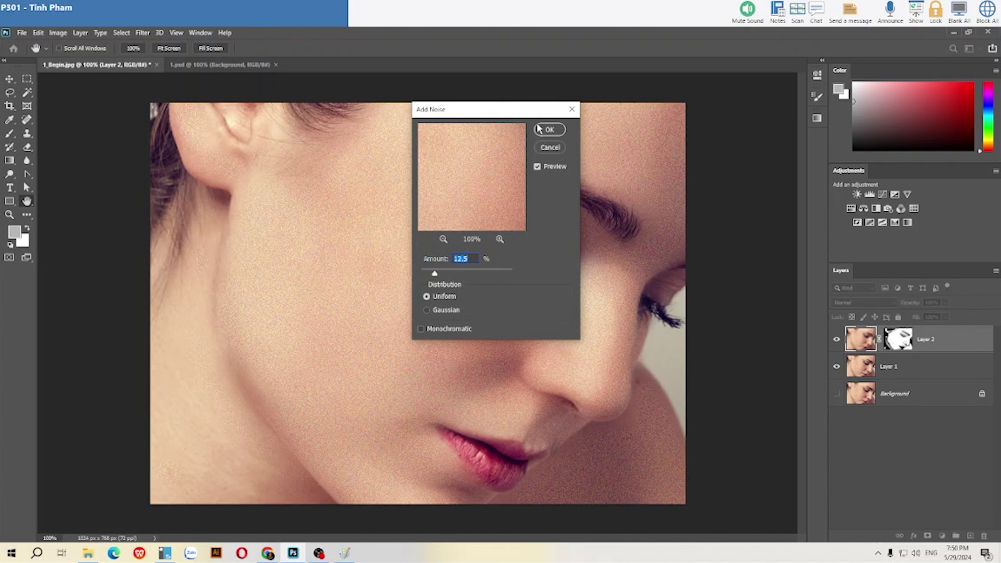
pyautogui.moveTo(532, 111); pyautogui.dragTo(699, 108)
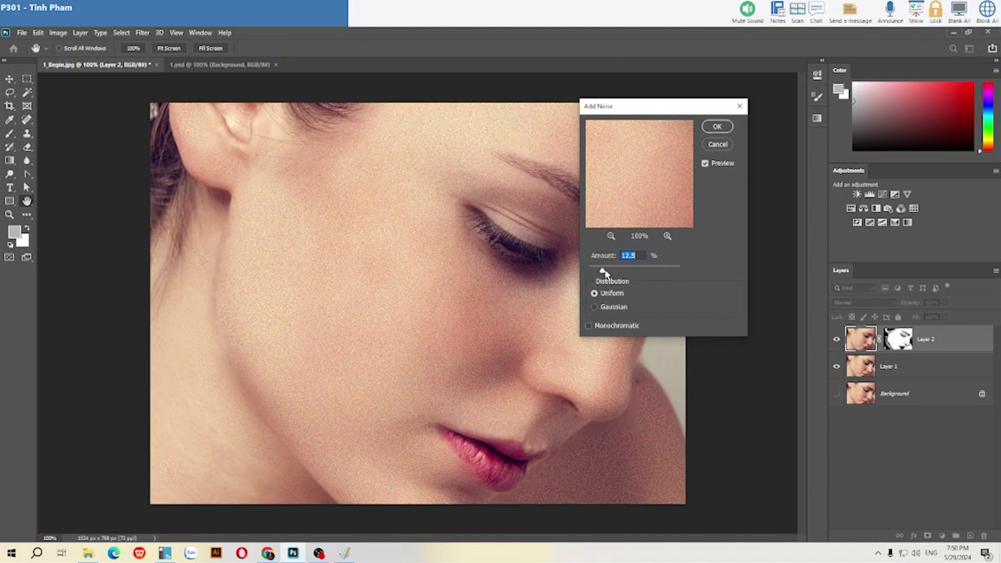
pyautogui.moveTo(605, 266); pyautogui.dragTo(592, 274)
pyautogui.moveTo(591, 271); pyautogui.dragTo(614, 270)
pyautogui.moveTo(614, 271); pyautogui.dragTo(591, 273)
pyautogui.moveTo(591, 273); pyautogui.dragTo(593, 274)
pyautogui.click(714, 127)
pyautogui.press('b')
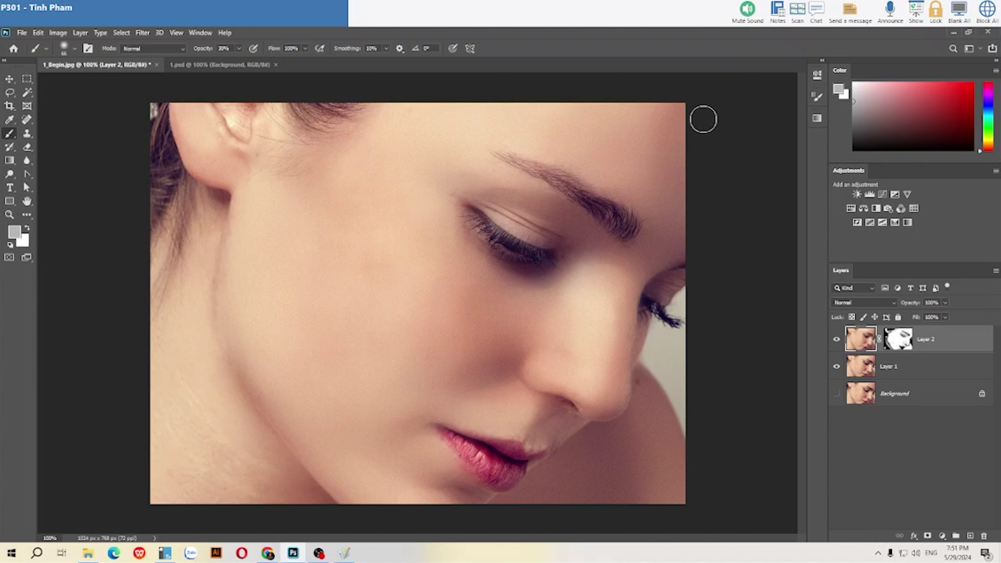
# Close the 1.psd document so only 1_Begin.jpg stays open
pyautogui.click(277, 65)
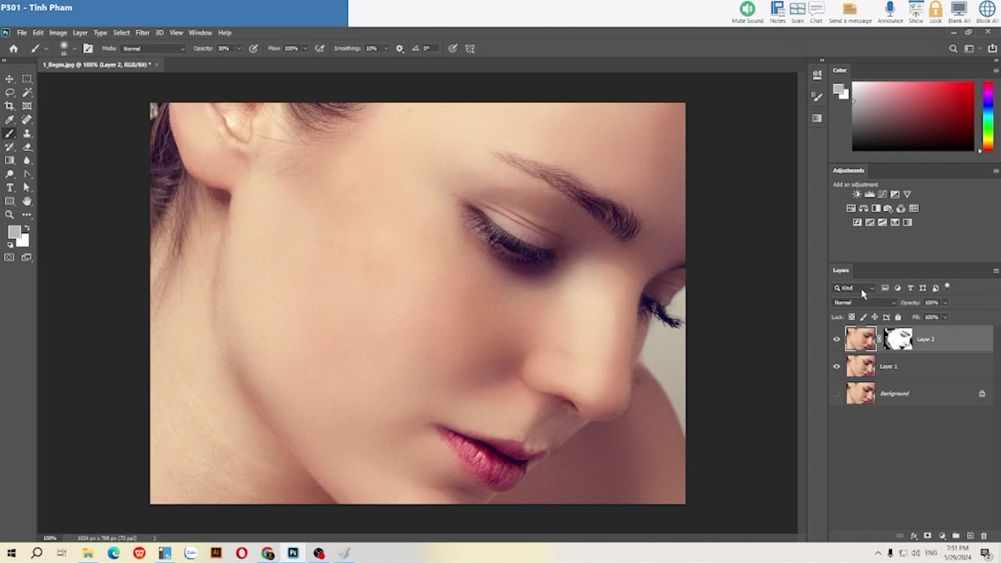
# Add a Hue/Saturation adjustment layer and try saturation values from -21 to +10
pyautogui.click(850, 209)
pyautogui.moveTo(731, 167); pyautogui.dragTo(719, 168)
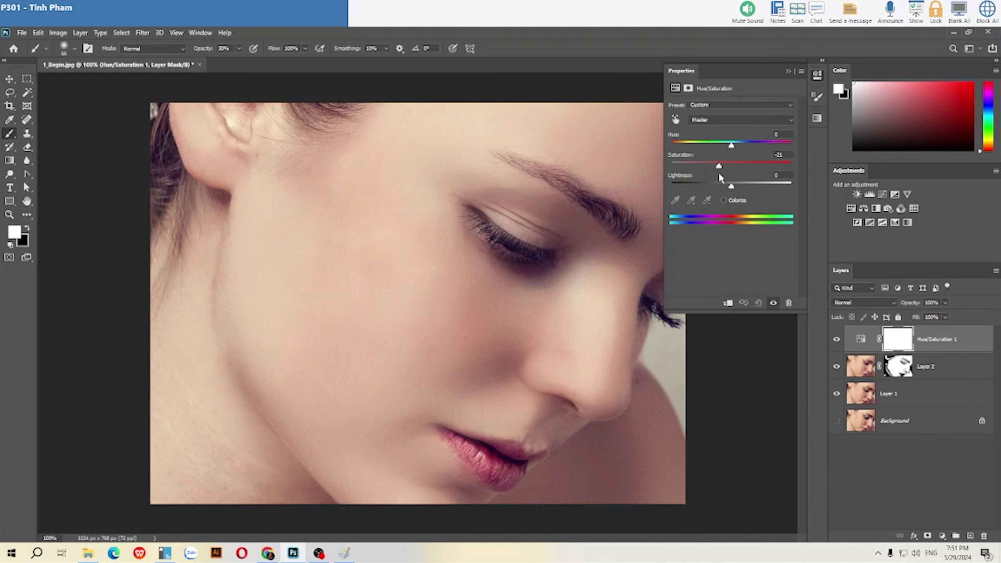
pyautogui.moveTo(719, 174); pyautogui.dragTo(735, 173)
pyautogui.click(787, 71)
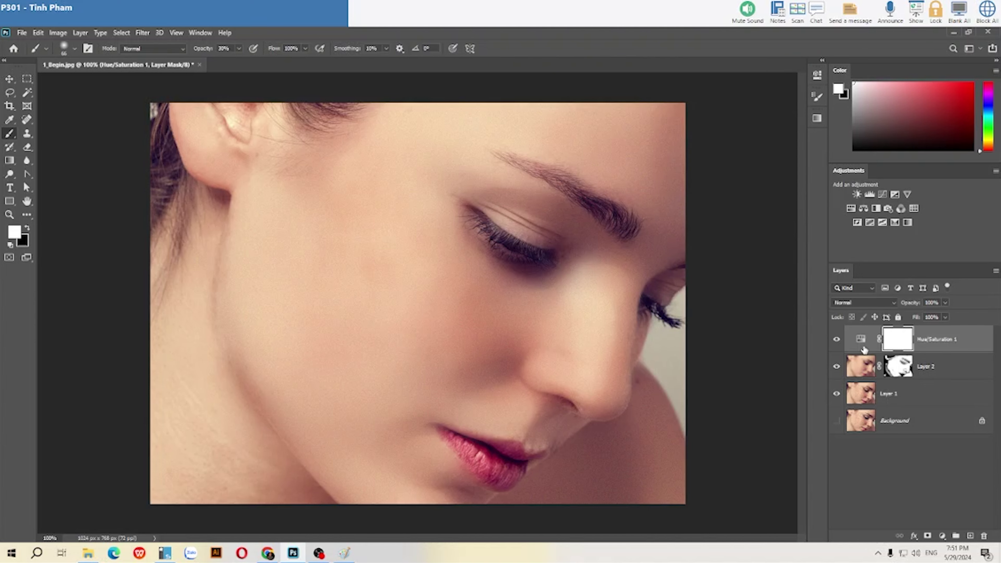
# Toggle the Hue/Saturation layer to compare, then settle saturation at +2
pyautogui.click(836, 340)
pyautogui.click(837, 340)
pyautogui.doubleClick(861, 339)
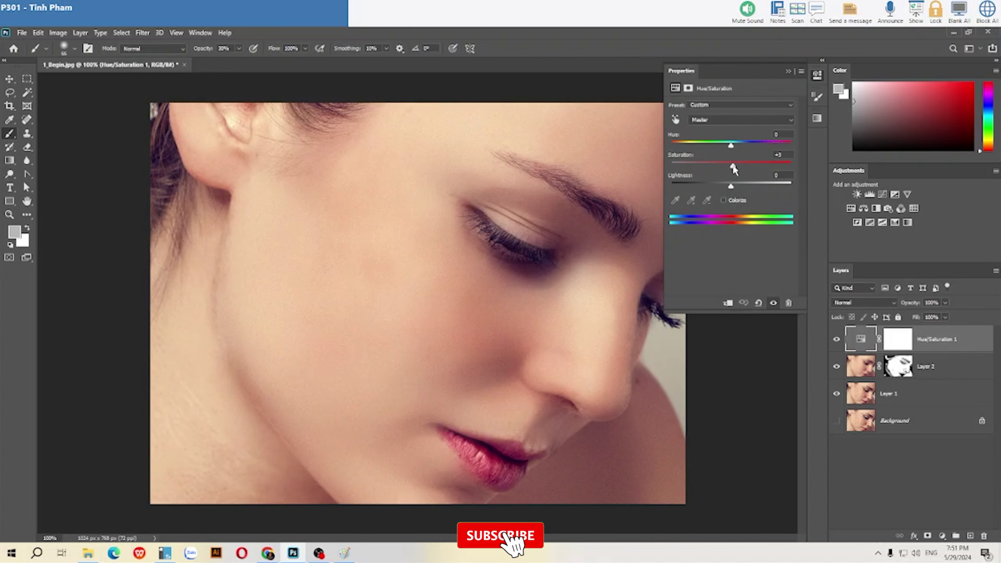
pyautogui.moveTo(734, 170); pyautogui.dragTo(731, 167)
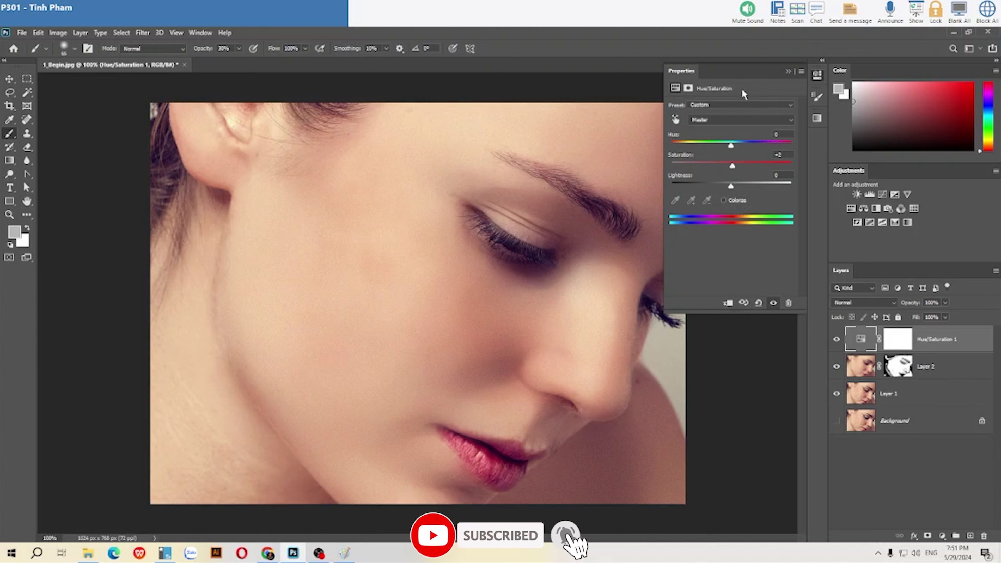
pyautogui.click(787, 71)
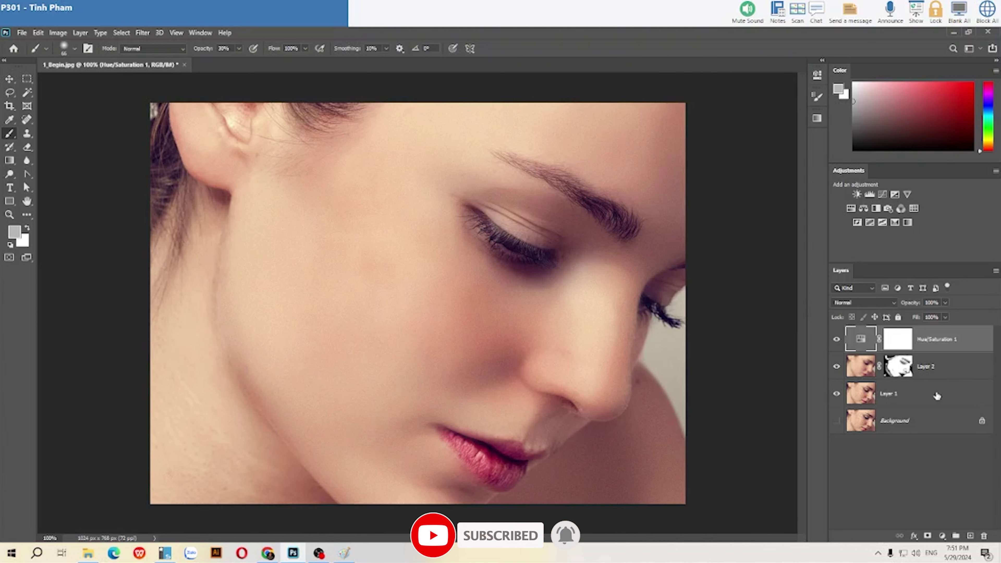